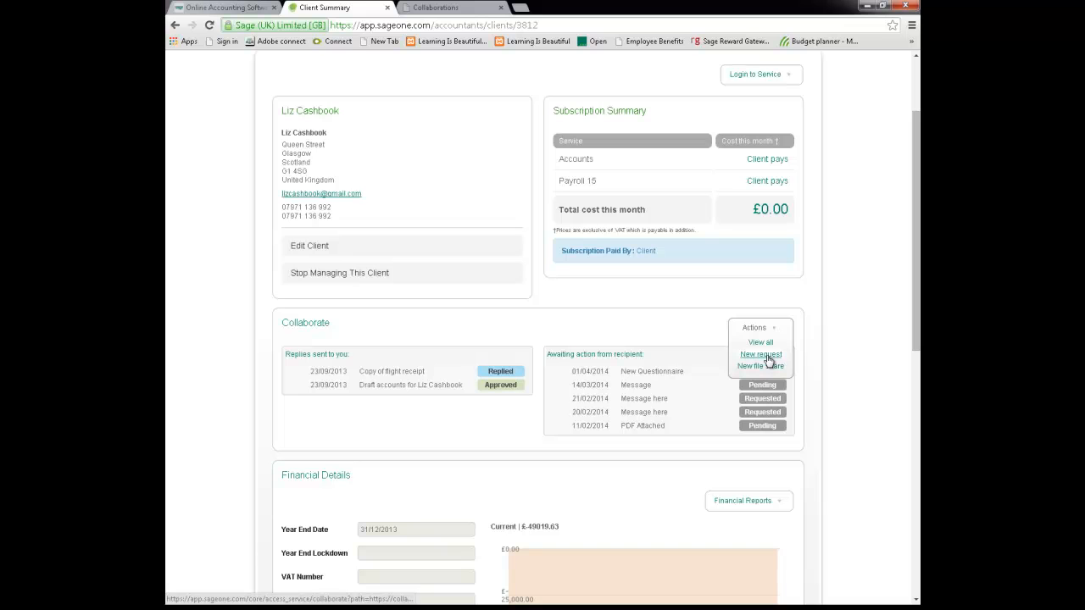
- Start a new file share for the client and attach Tulips.jpg from Sample Pictures
left_click(766, 370)
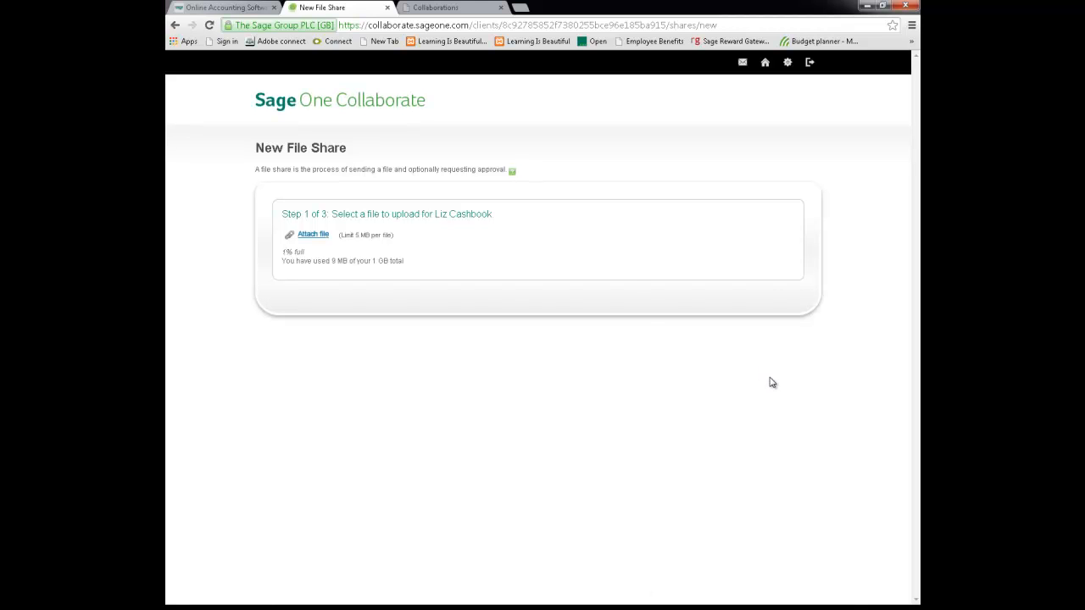
left_click(313, 238)
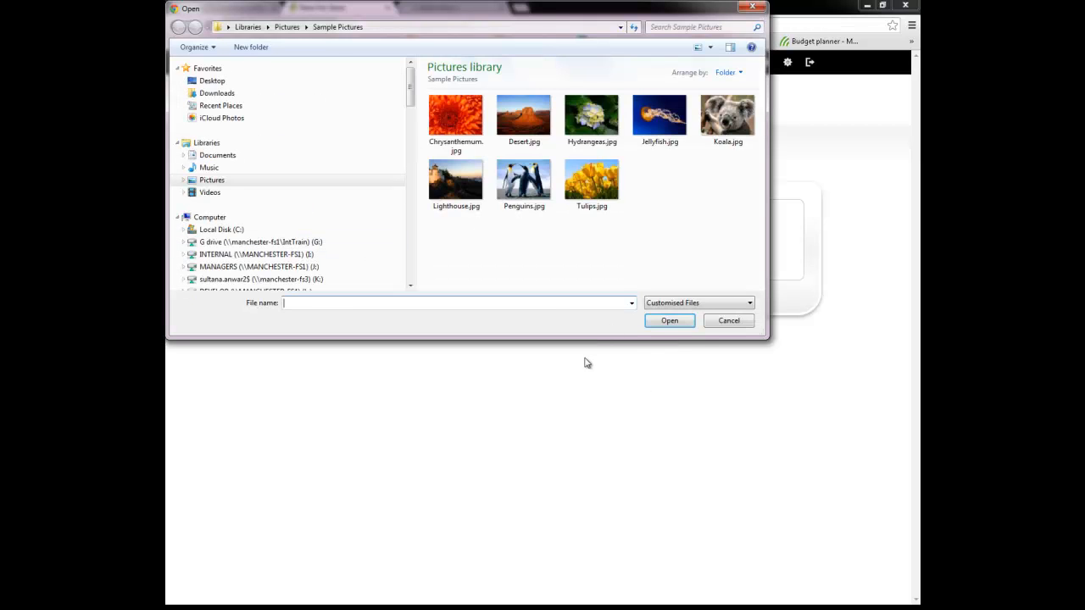
left_click(587, 188)
left_click(669, 321)
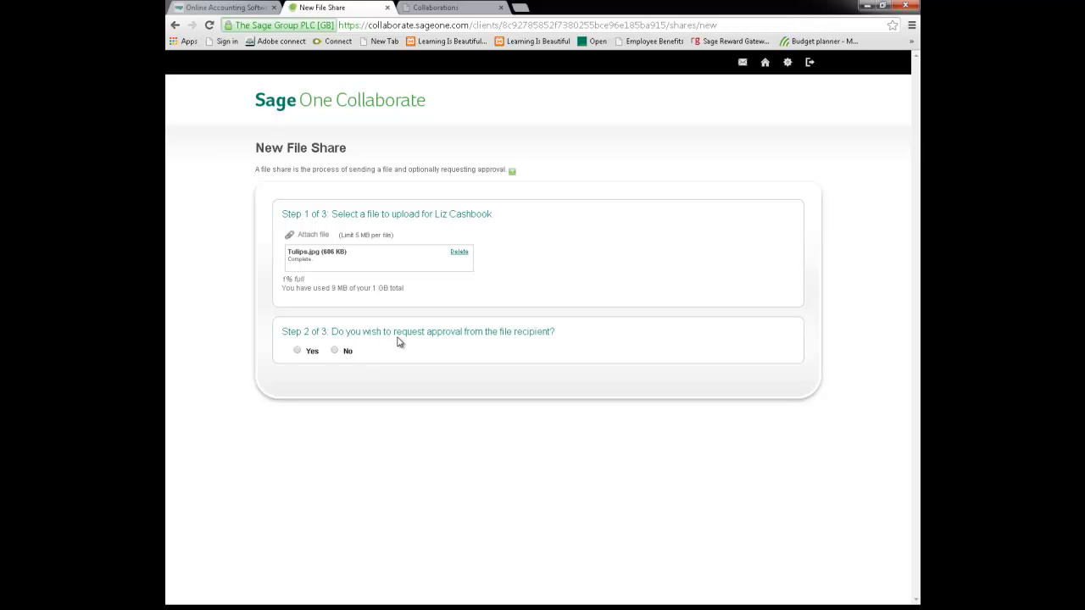
- Request approval from the file recipient and send the share with subject "test" and message "test"
left_click(297, 350)
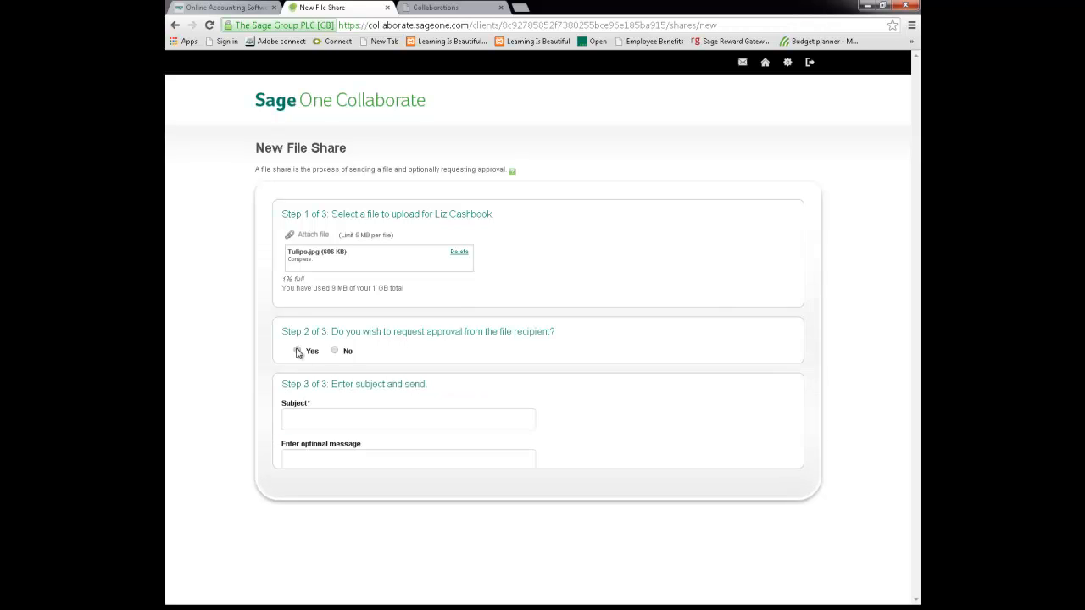
left_click(401, 424)
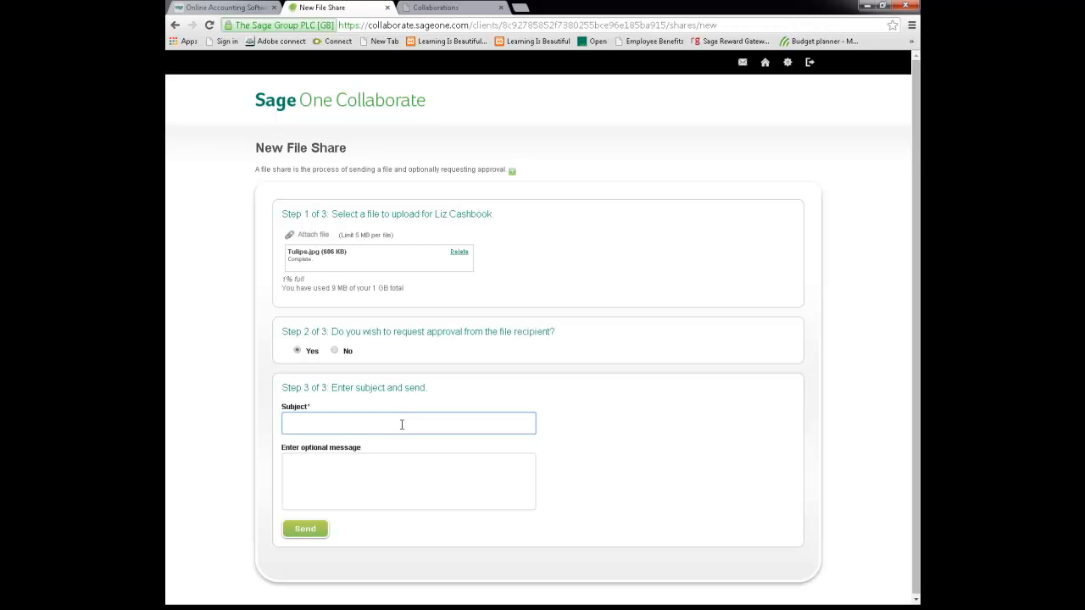
type("test")
key("Tab")
type("test")
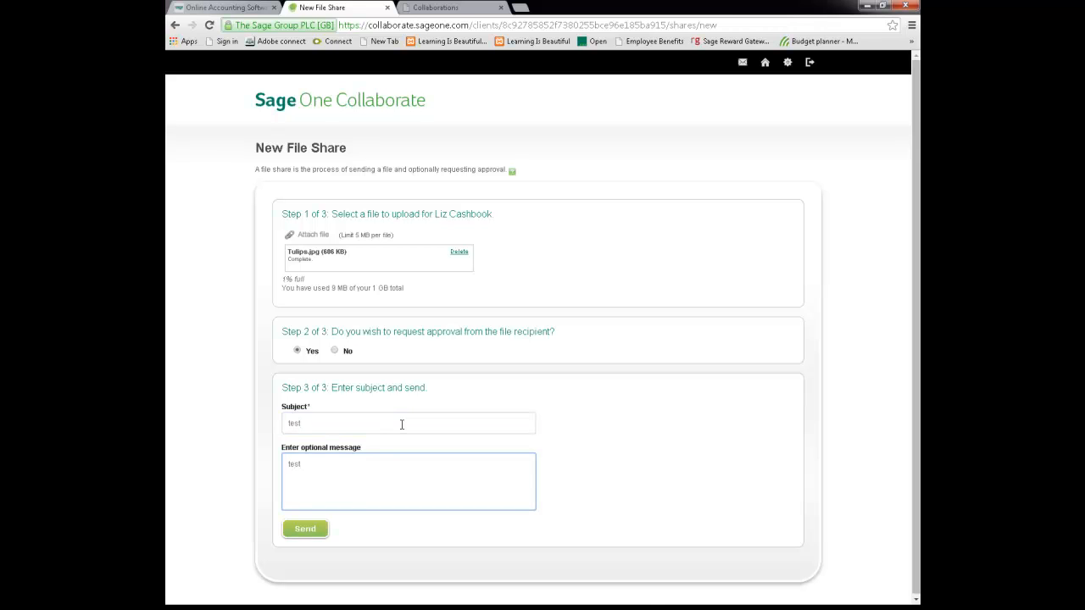
left_click(307, 530)
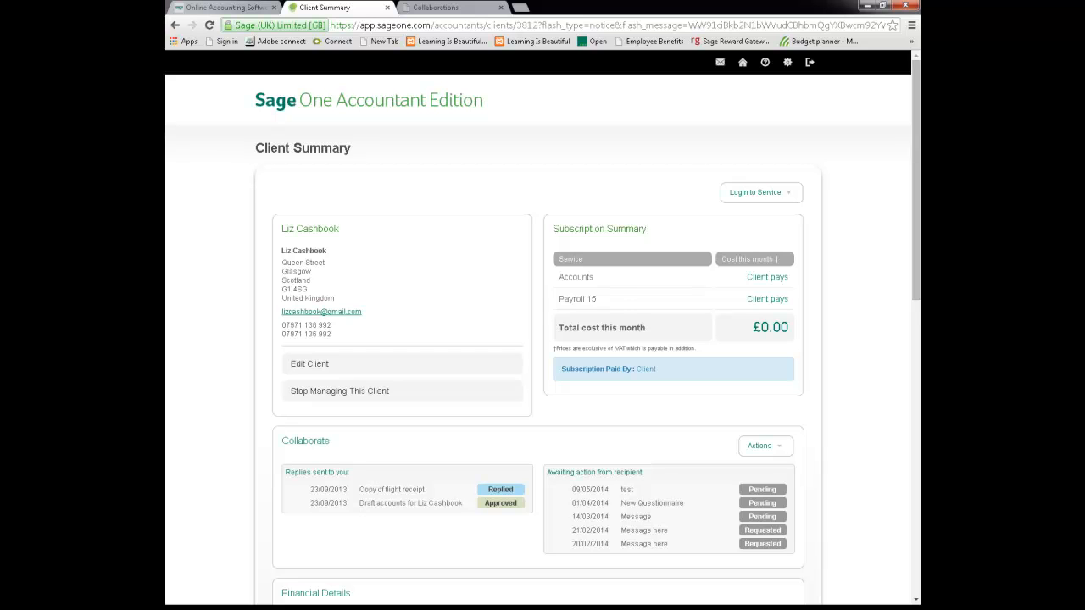
- Send the client a new request with the subject "help with invoice" and a message asking them to send the invoice
left_click(775, 449)
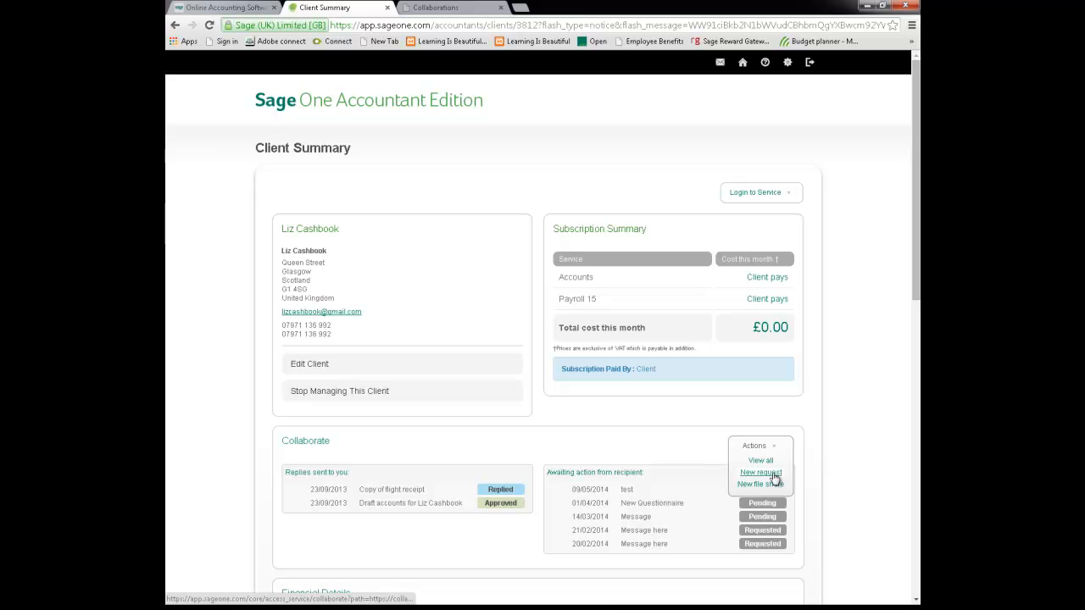
left_click(772, 474)
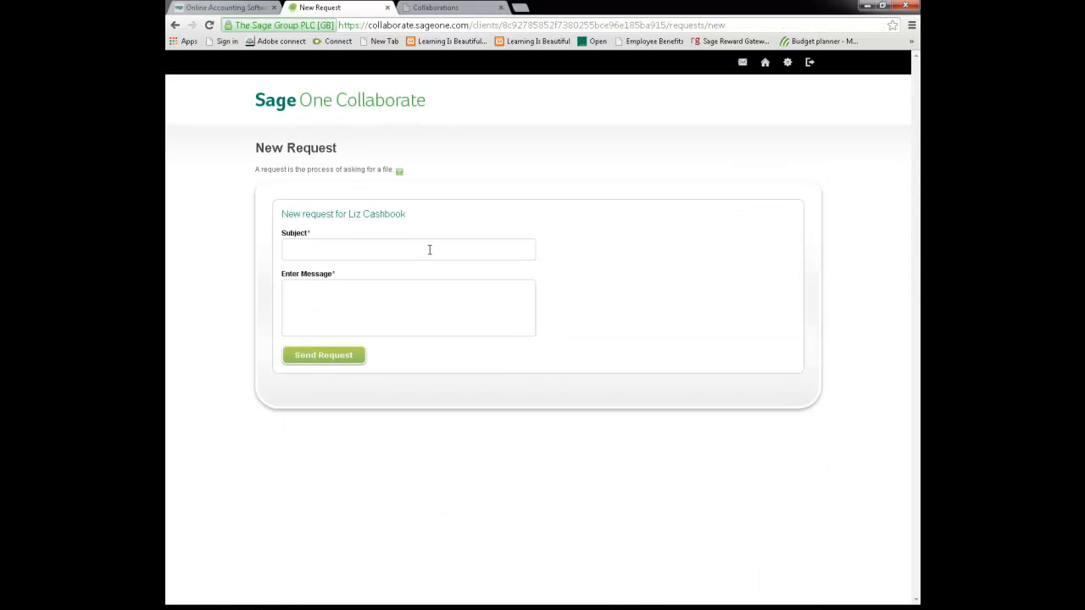
left_click(430, 250)
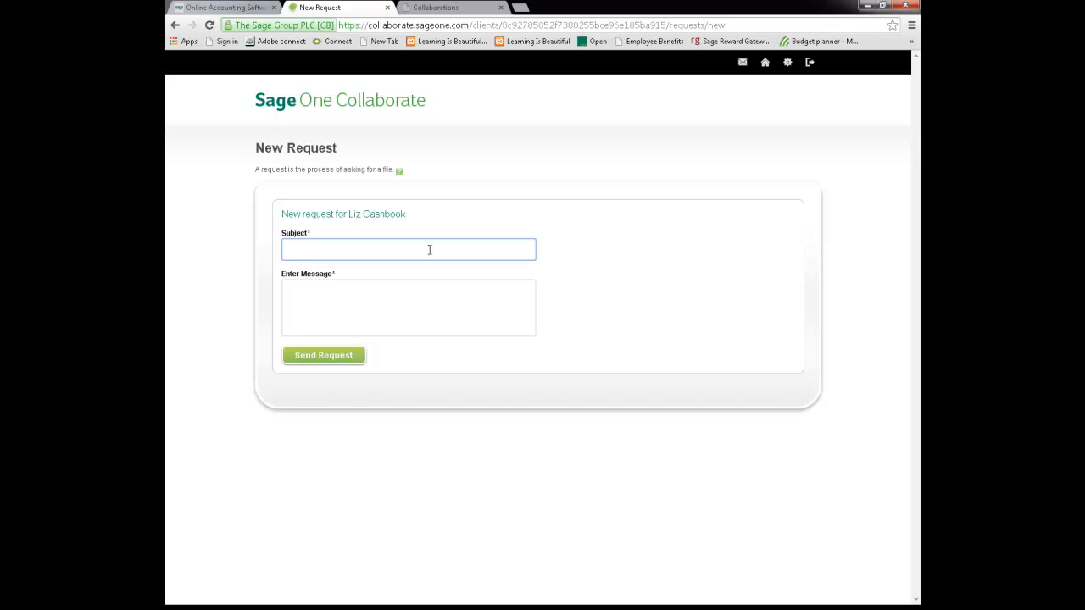
type("help with invoice")
key("Tab")
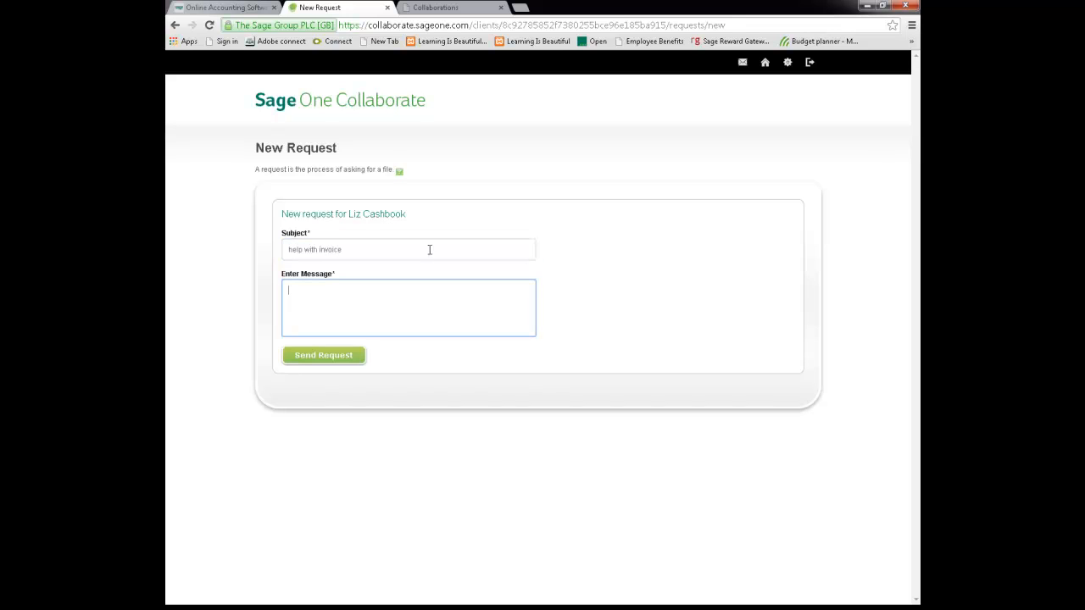
type("please can you send me the invoic")
left_click(344, 362)
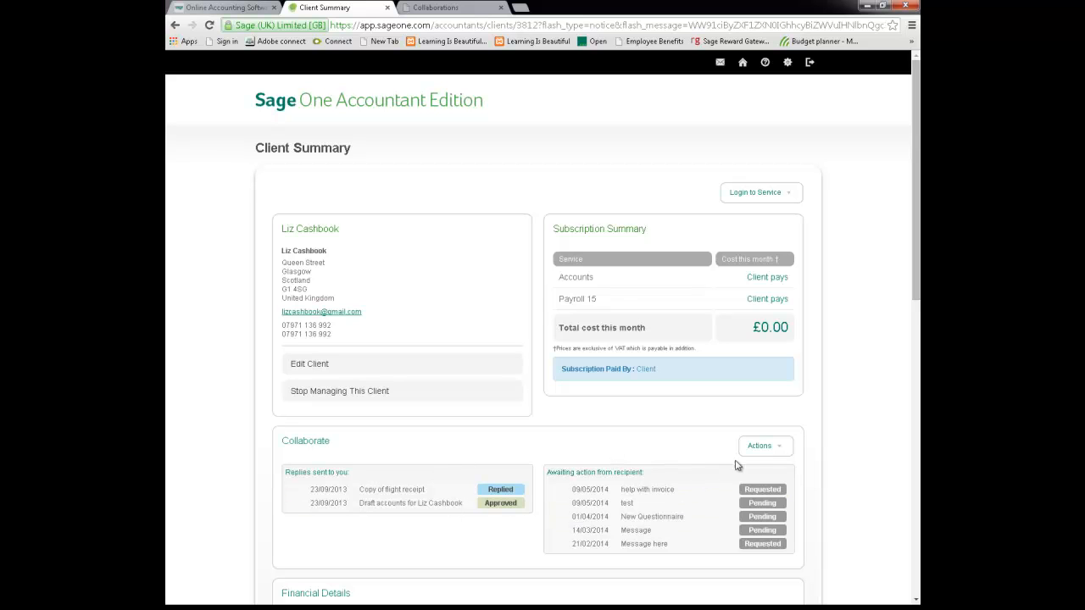
- View all collaborations with the client, sorted by date with the newest first, through to the second page
left_click(758, 446)
left_click(760, 461)
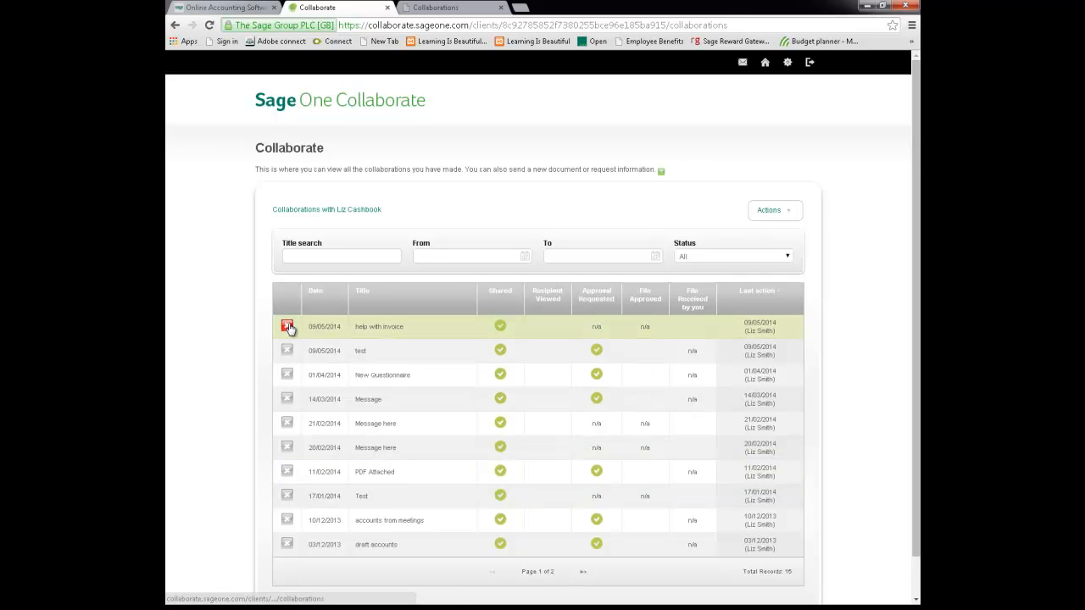
left_click(334, 313)
left_click(334, 314)
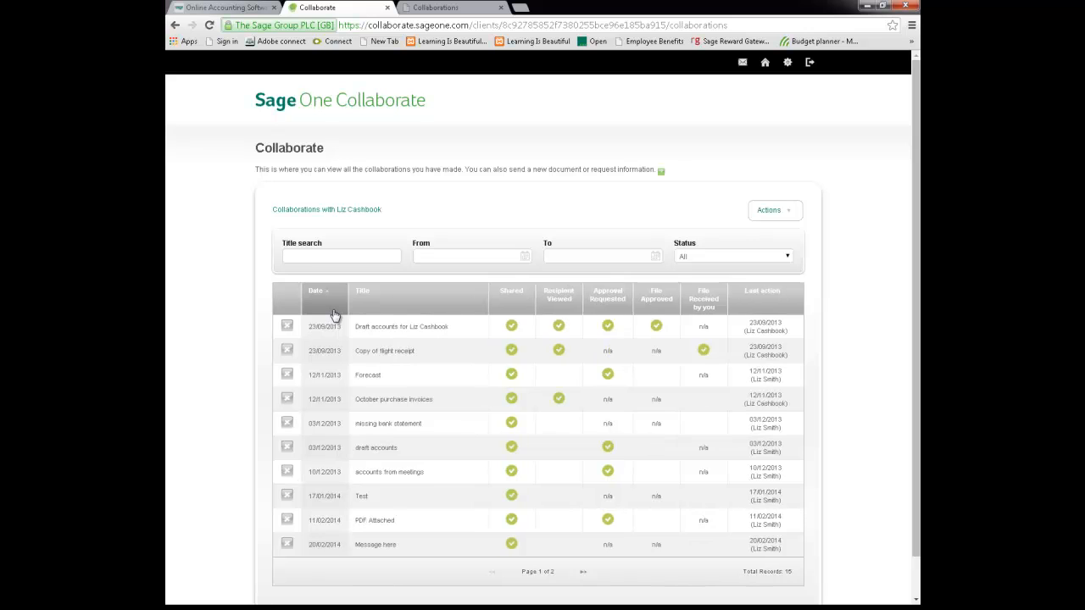
left_click(334, 314)
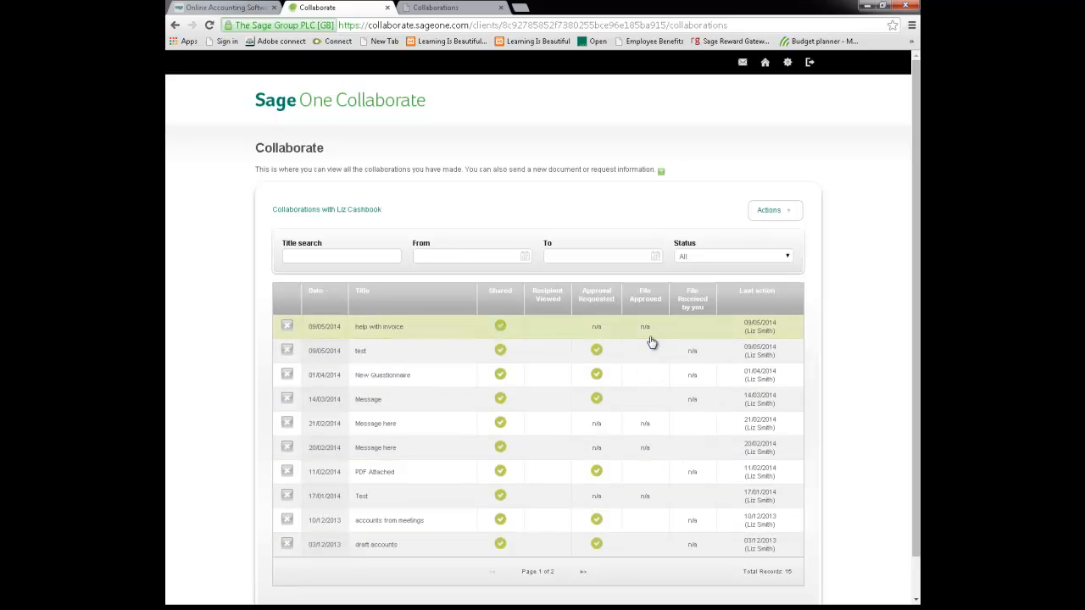
left_click(583, 573)
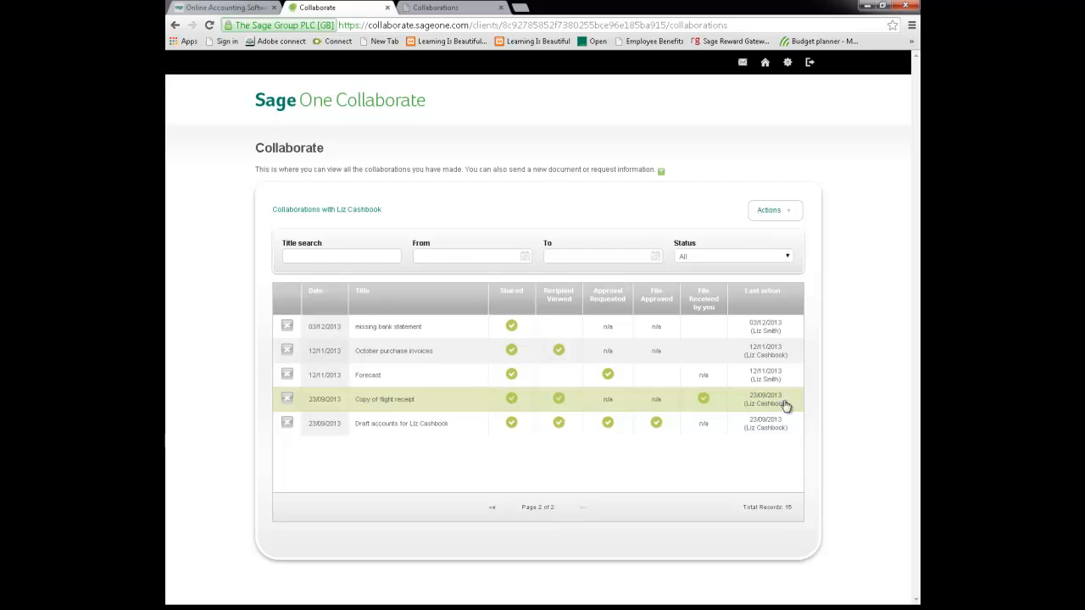
- Filter the collaborations to the date range from 01/05/2014 to 09/05/2014
left_click(341, 253)
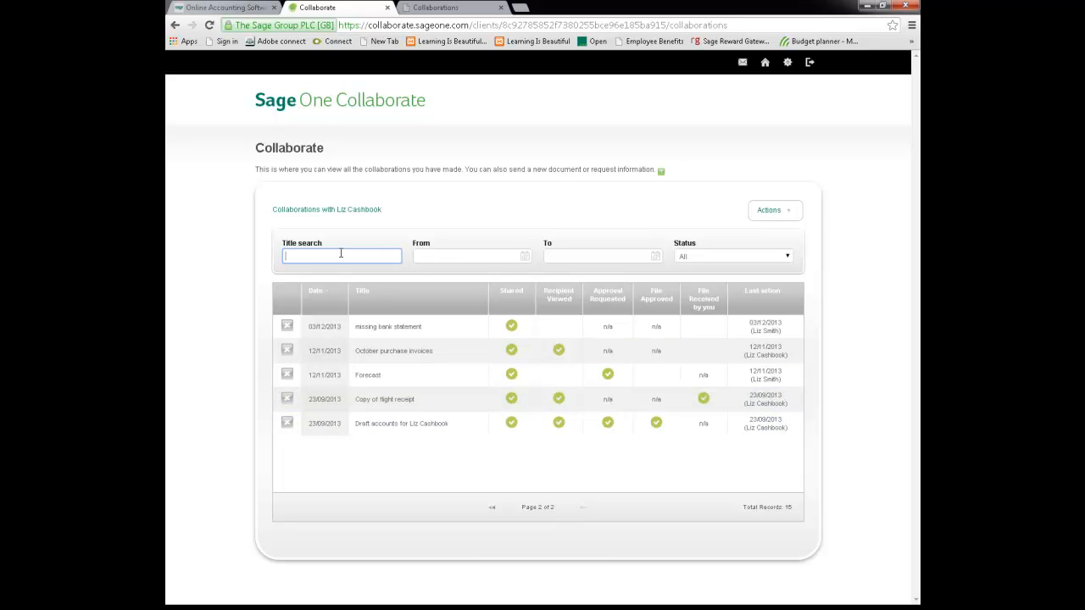
left_click(460, 254)
left_click(489, 312)
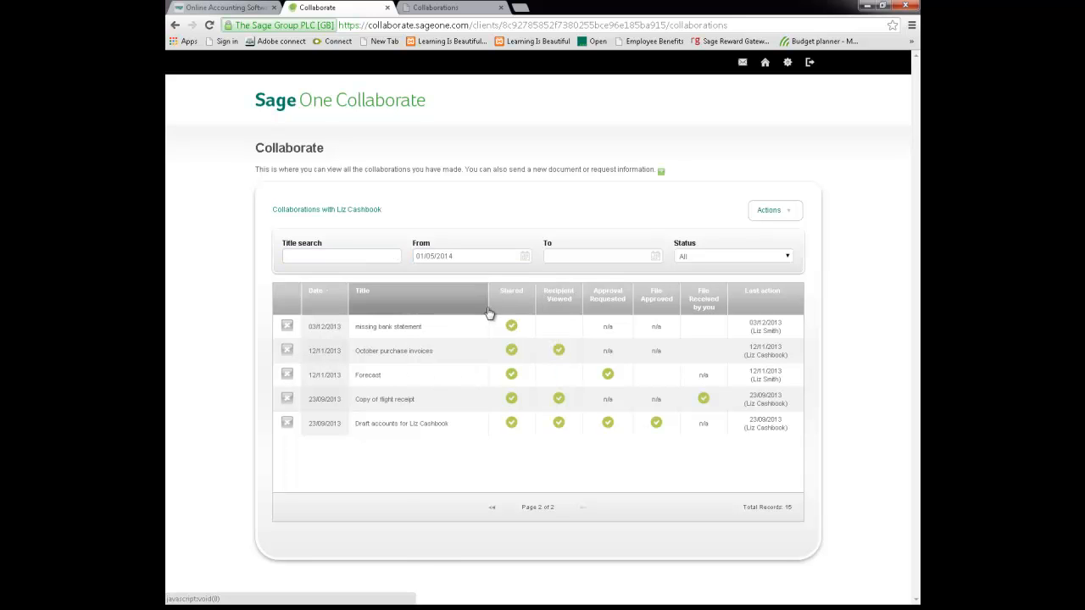
left_click(597, 256)
left_click(641, 331)
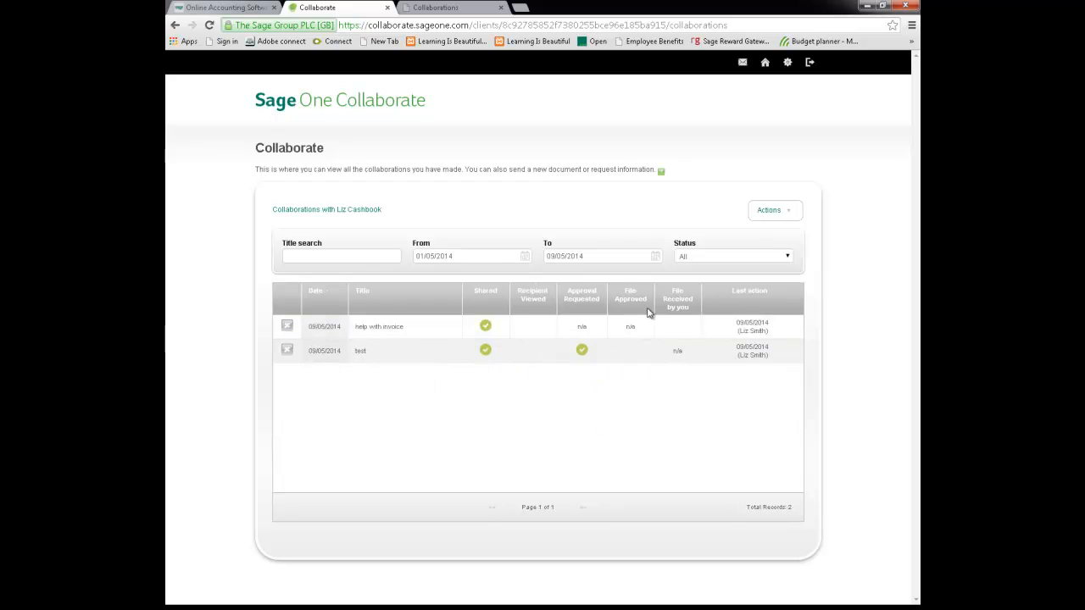
- Filter the collaborations by the status "File received by you" and reset the status filter to All
left_click(734, 258)
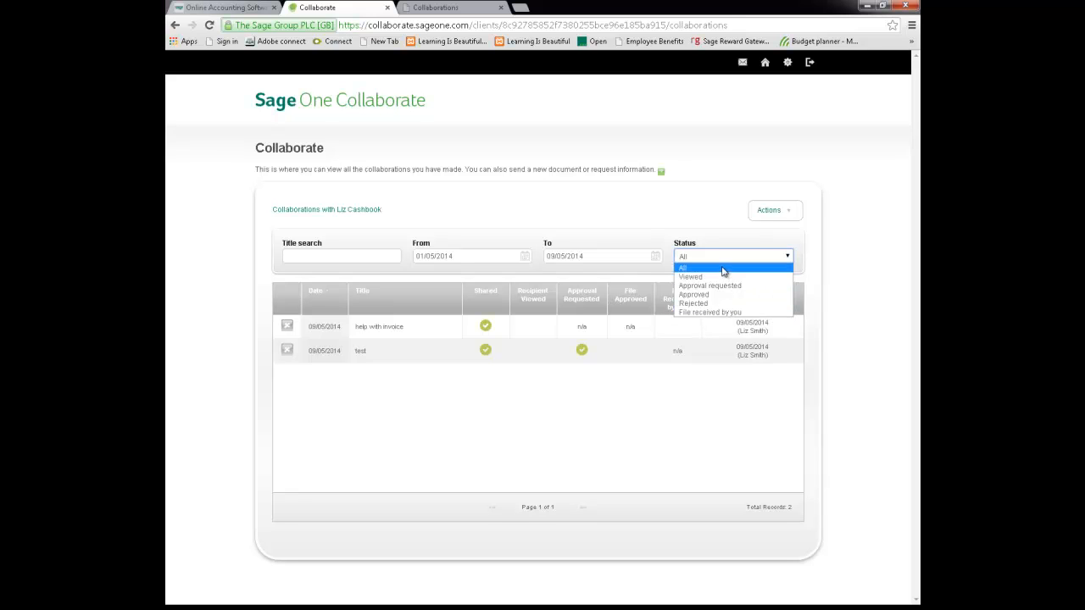
left_click(723, 313)
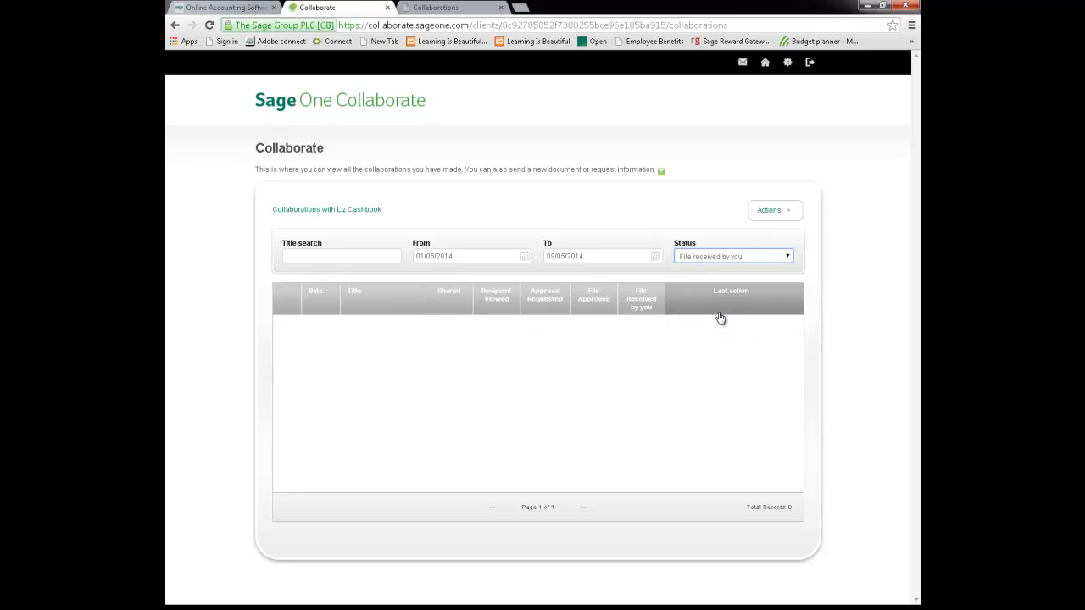
left_click(719, 257)
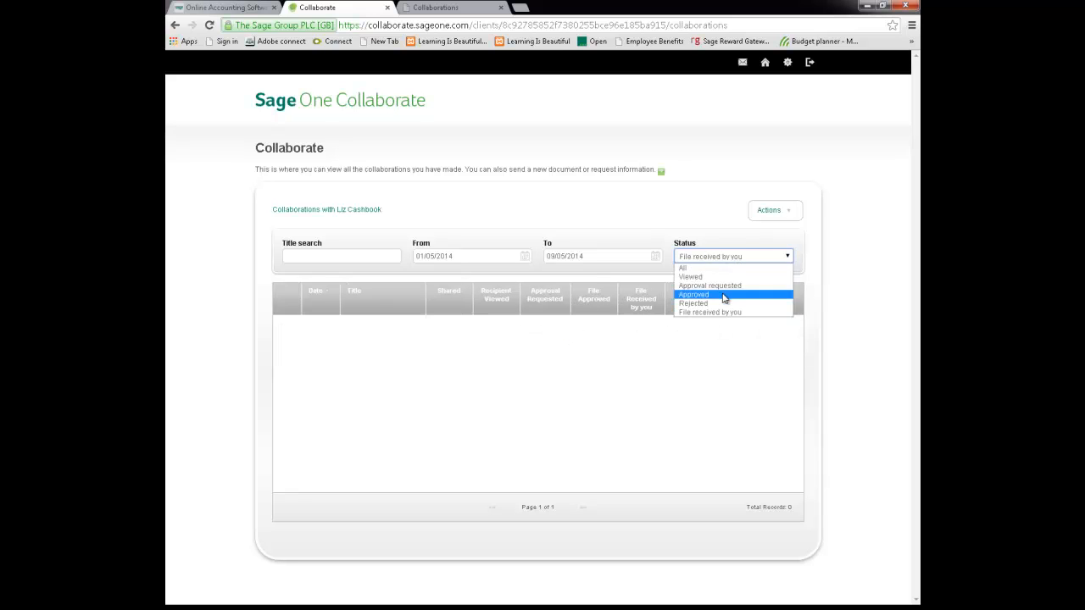
left_click(717, 267)
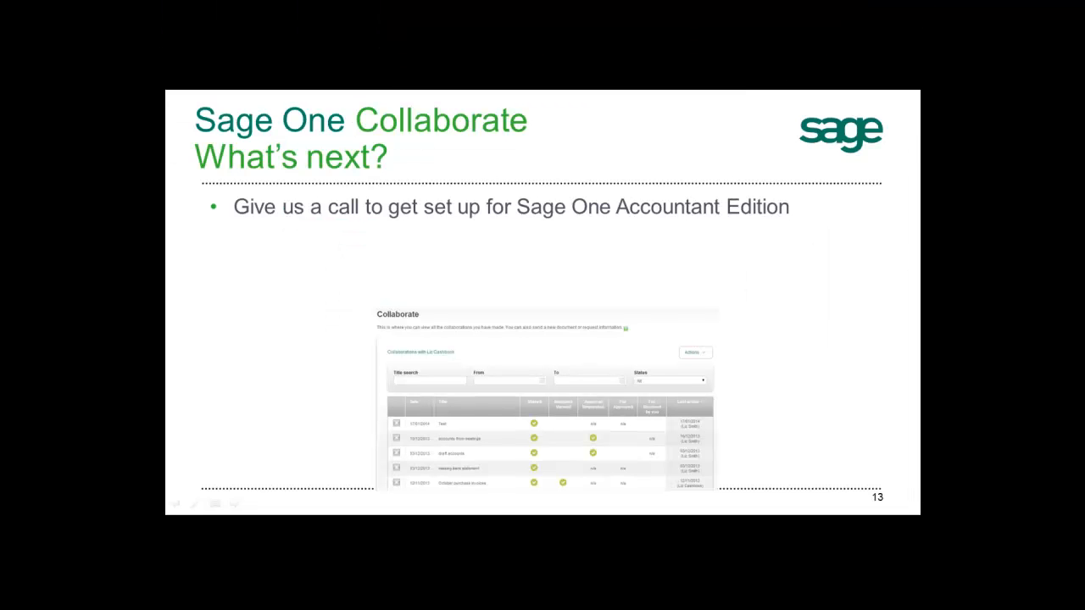